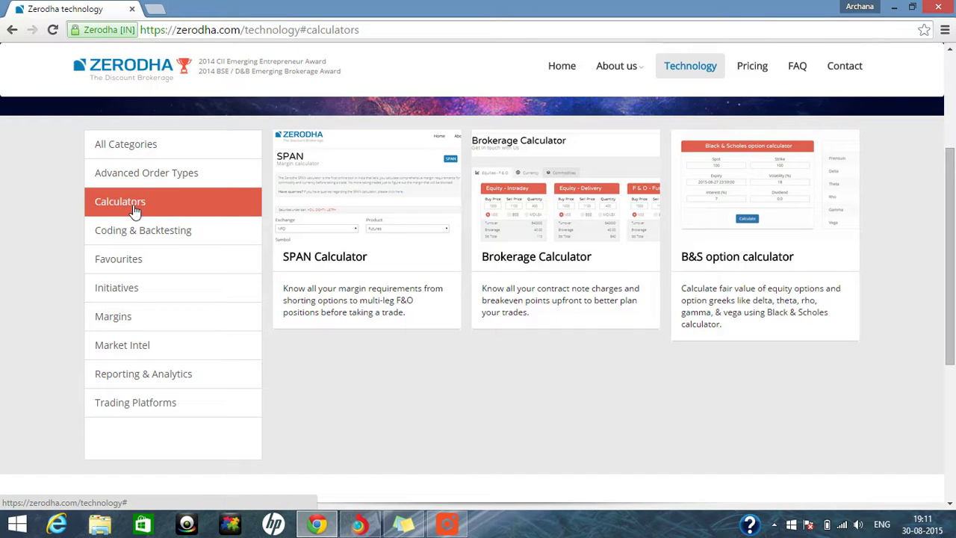
# Go from the SPAN margin calculator over to the Equity margin calculator
pyautogui.click(364, 217)
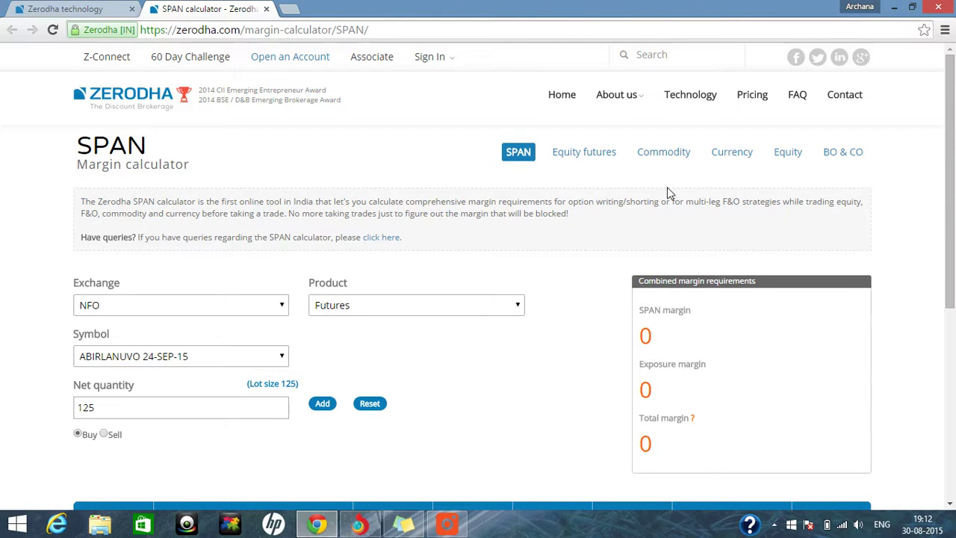
pyautogui.click(786, 161)
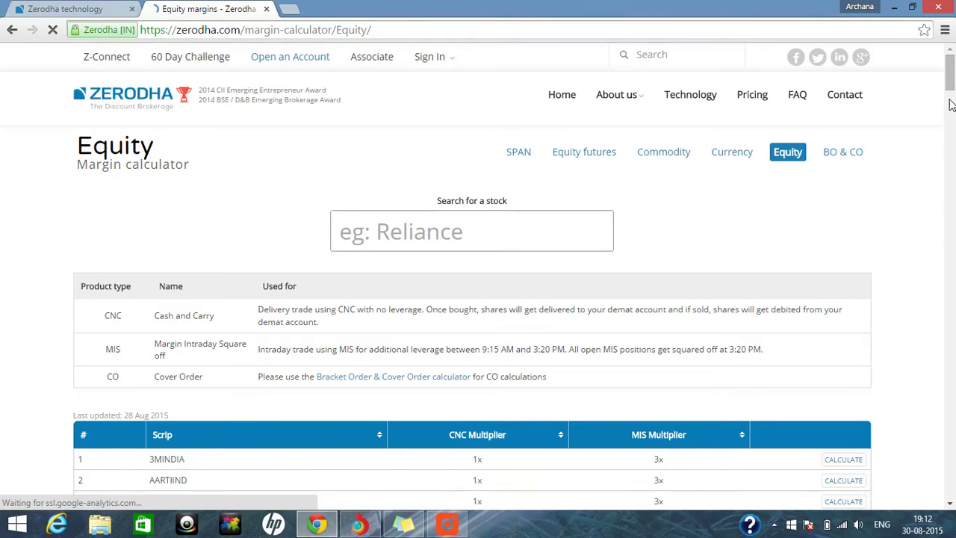
# Calculate APOLLOHOSP with 50000 cash available, giving 500 CNC and 3311 MIS shares, then close the result
pyautogui.moveTo(951, 86); pyautogui.dragTo(951, 107)
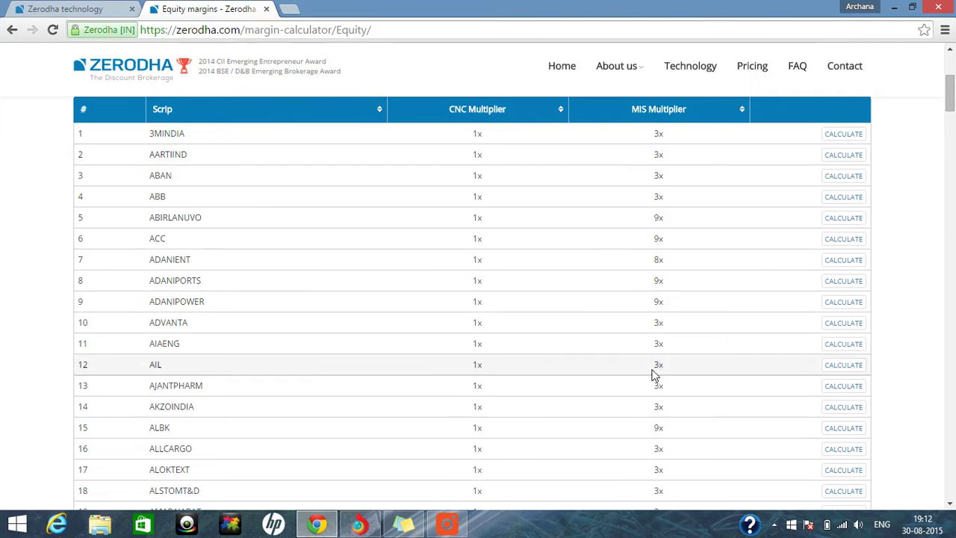
pyautogui.scroll(-4, 691, 331)
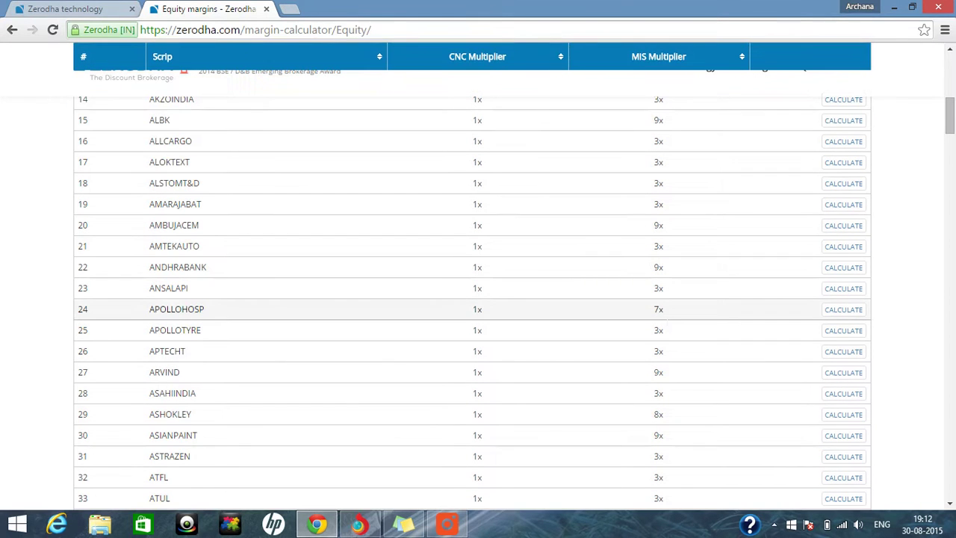
pyautogui.click(847, 315)
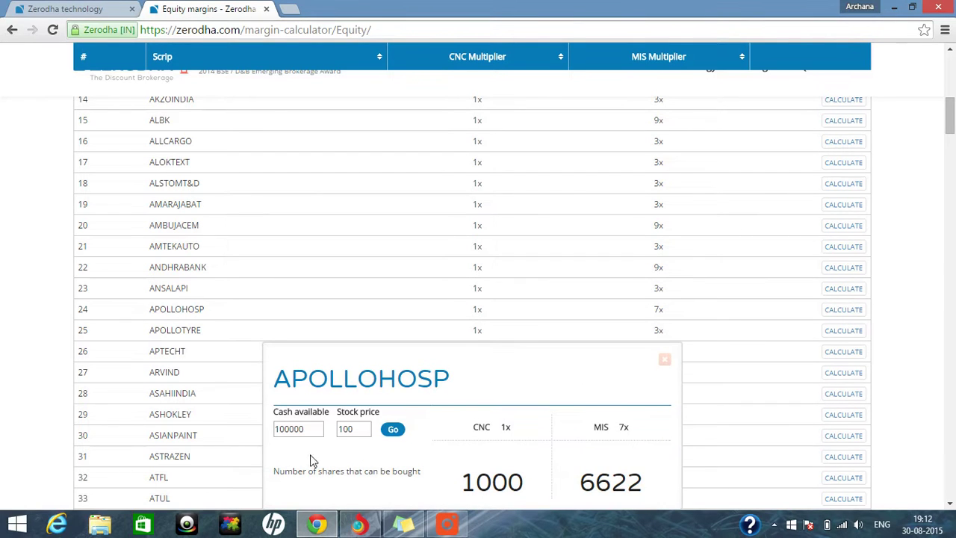
pyautogui.click(297, 429)
pyautogui.doubleClick(288, 429)
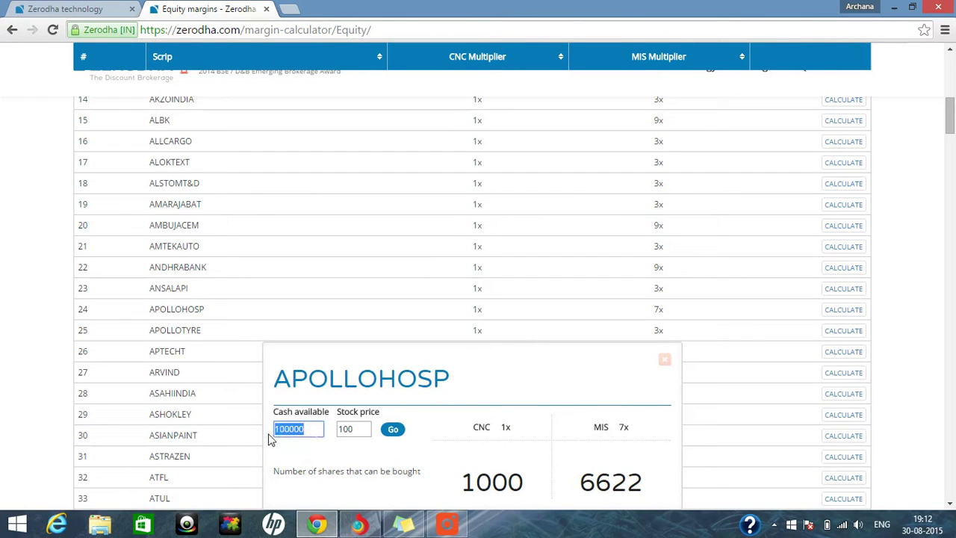
pyautogui.press('BackSpace')
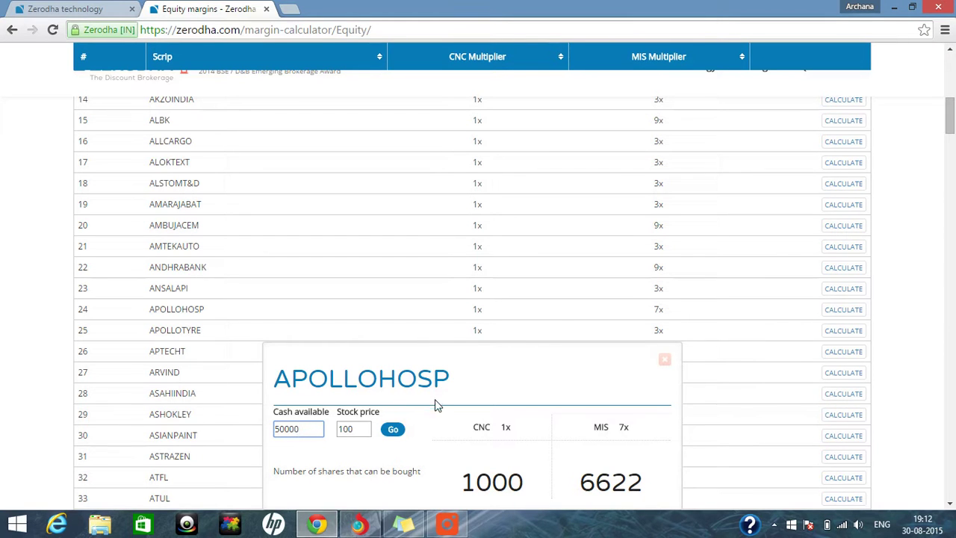
pyautogui.click(400, 438)
pyautogui.click(400, 439)
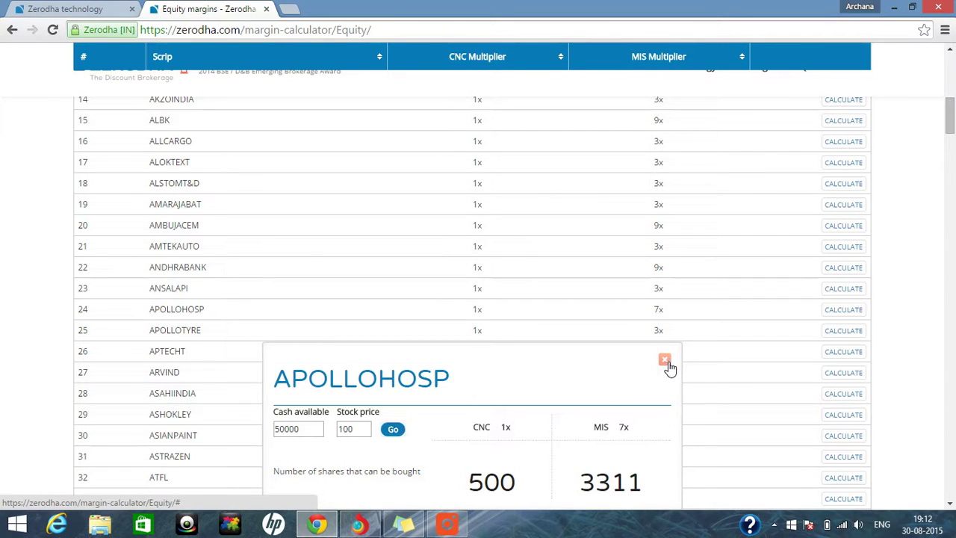
pyautogui.click(668, 365)
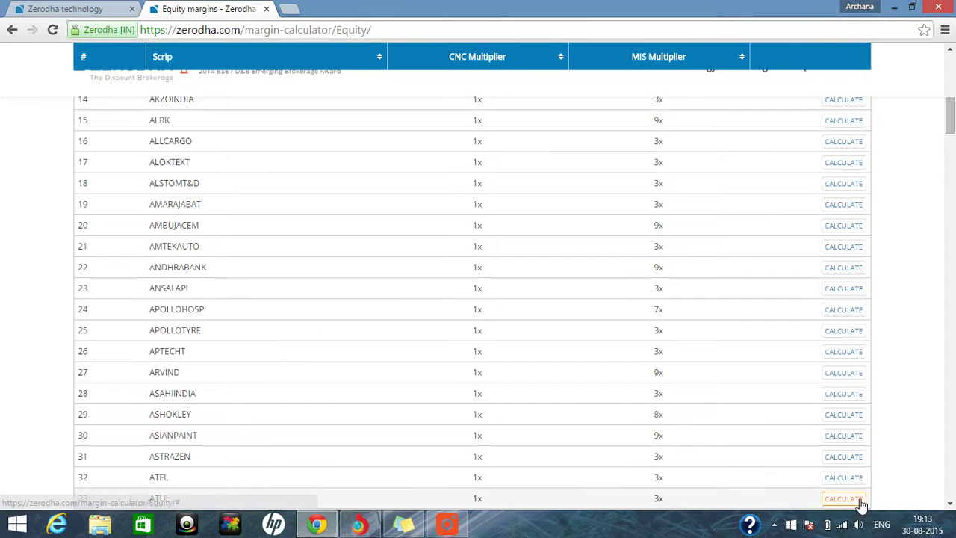
# Switch to the Equity futures margin calculator
pyautogui.scroll(7, 920, 331)
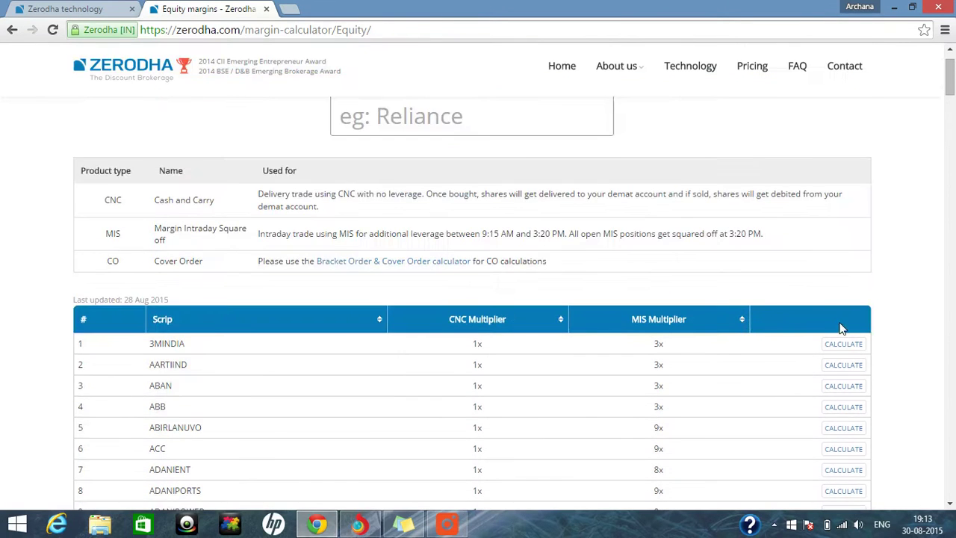
pyautogui.scroll(2, 837, 328)
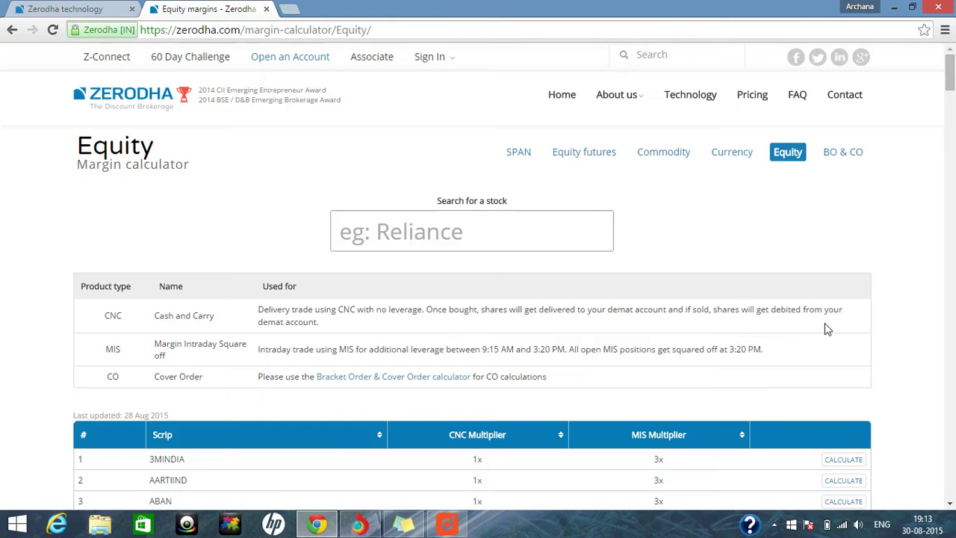
pyautogui.click(583, 157)
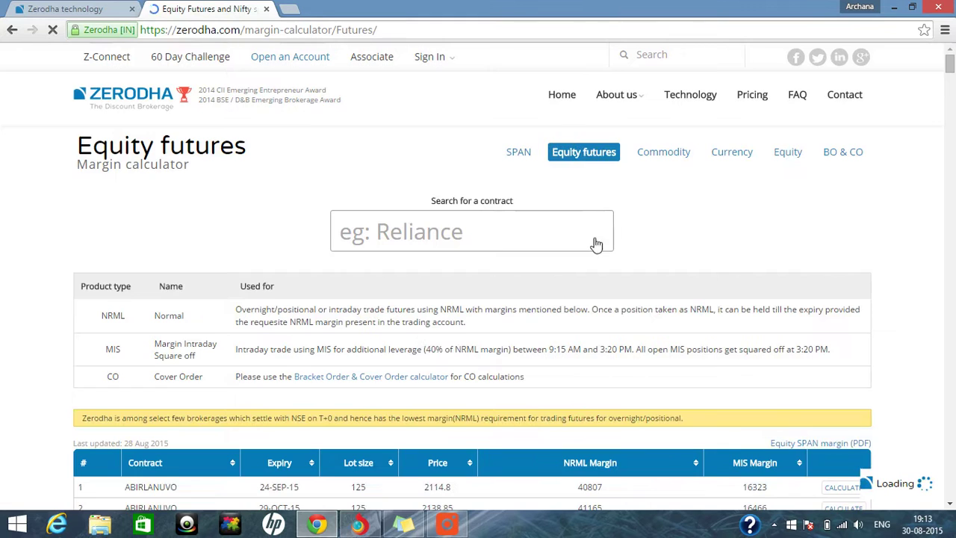
# Calculate ADANIPORTS 24-SEP-15 with 50000 cash, giving 0 NRML and 2 MIS lots, then close it
pyautogui.scroll(-5, 765, 238)
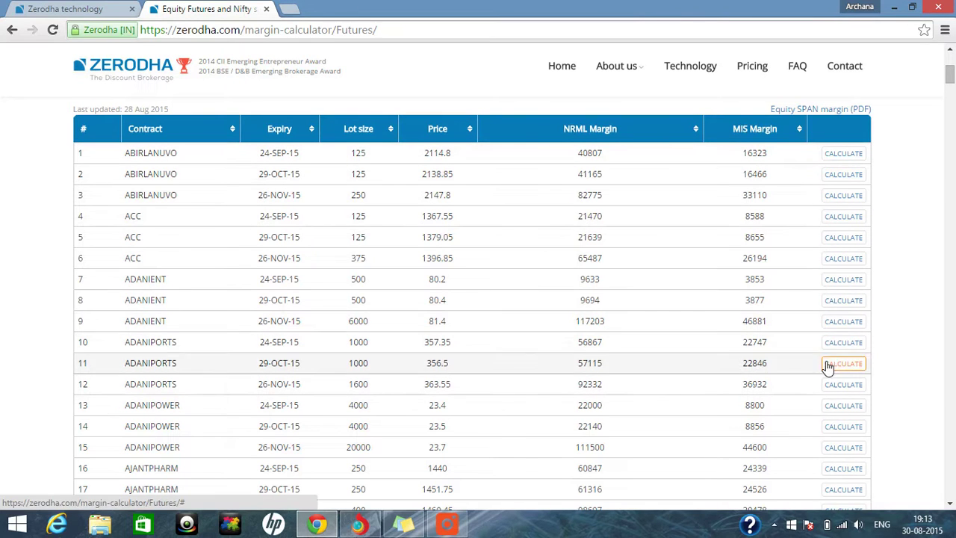
pyautogui.click(844, 343)
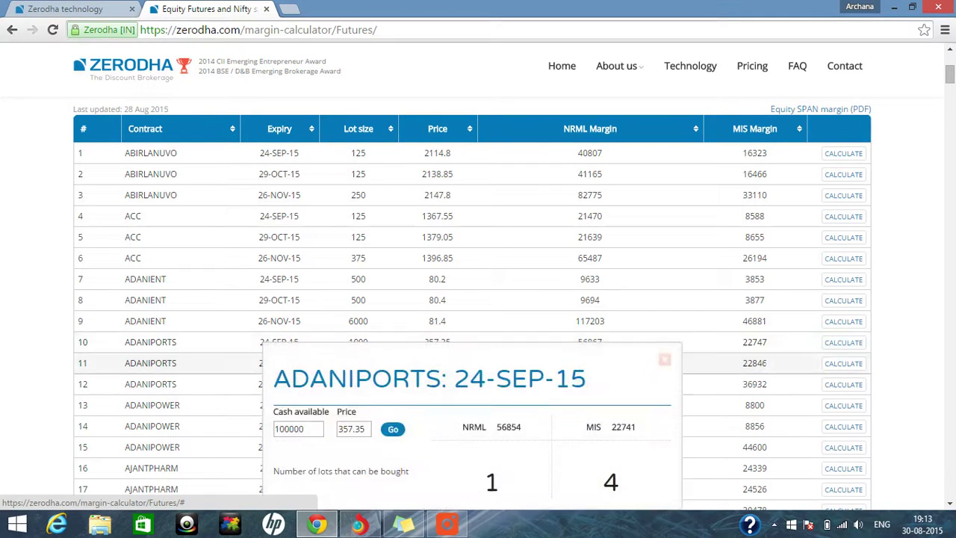
pyautogui.doubleClick(297, 429)
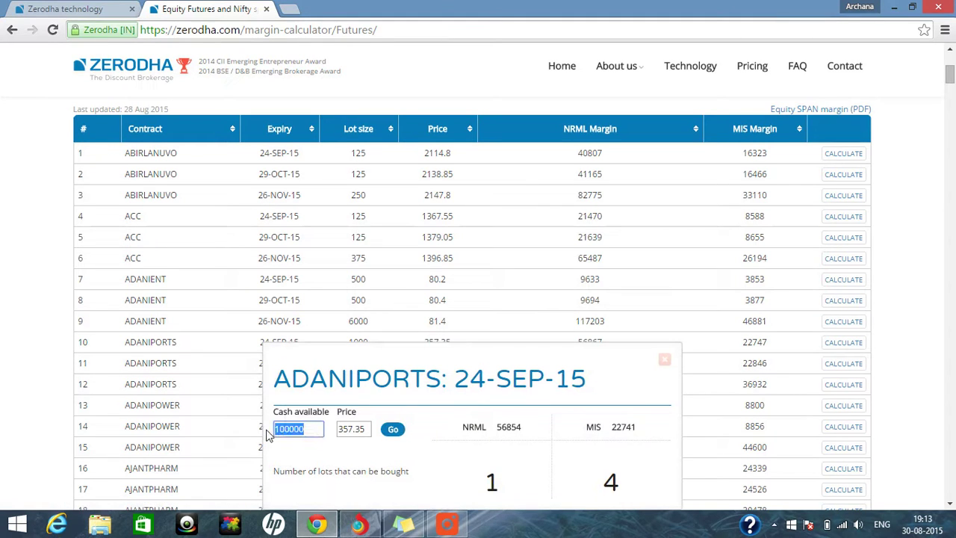
pyautogui.press('BackSpace')
pyautogui.click(393, 431)
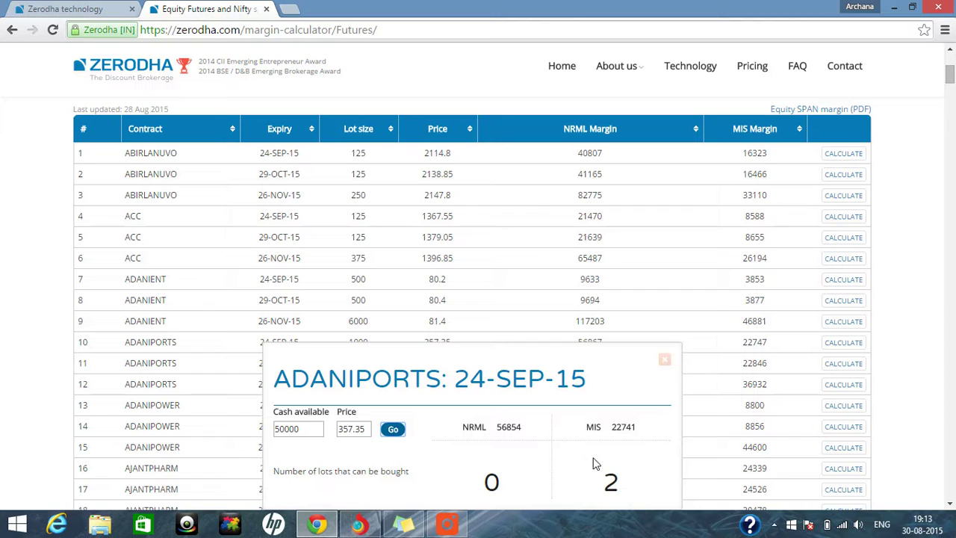
pyautogui.click(665, 361)
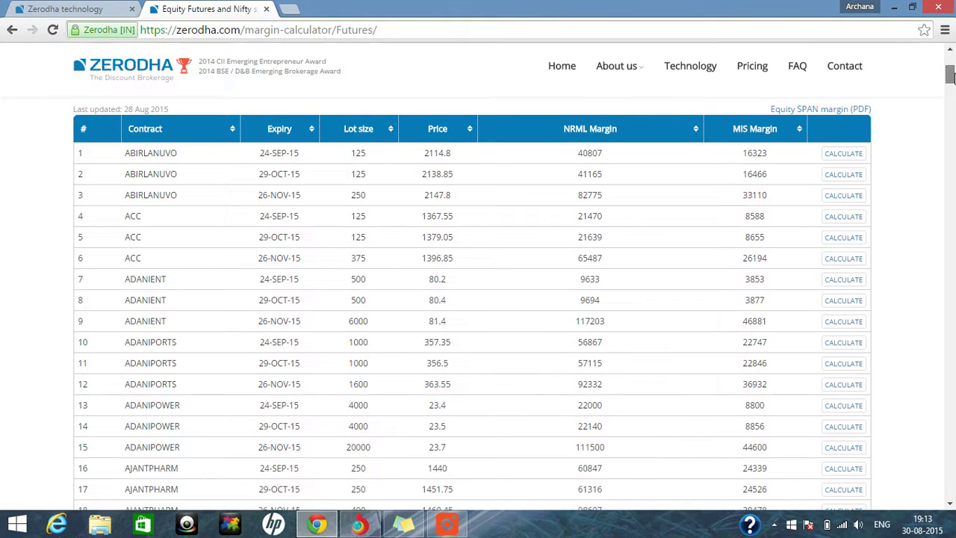
# In the SPAN calculator, add an NFO buy of 1000 ADANIPORTS 29-OCT-15 futures, totalling Rs 57,678
pyautogui.moveTo(951, 78); pyautogui.dragTo(952, 62)
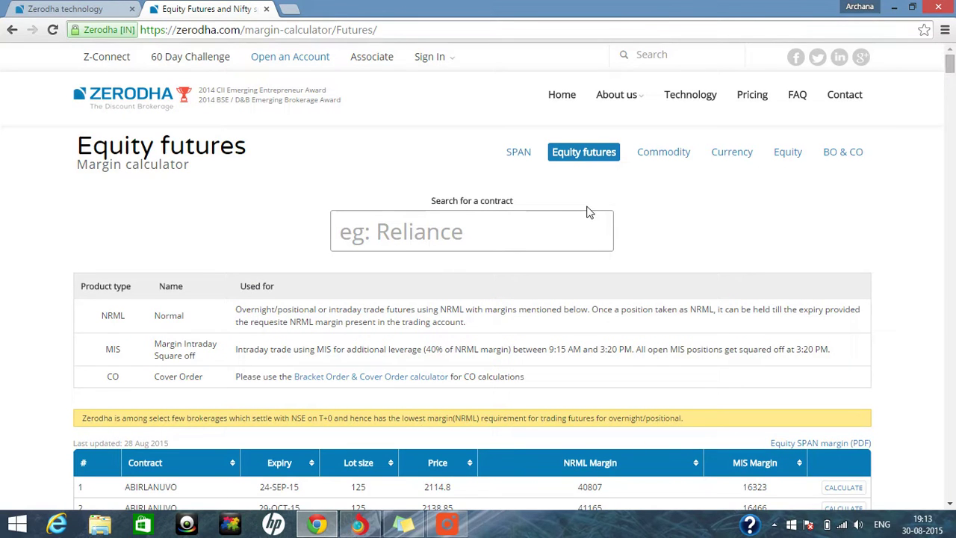
pyautogui.click(518, 153)
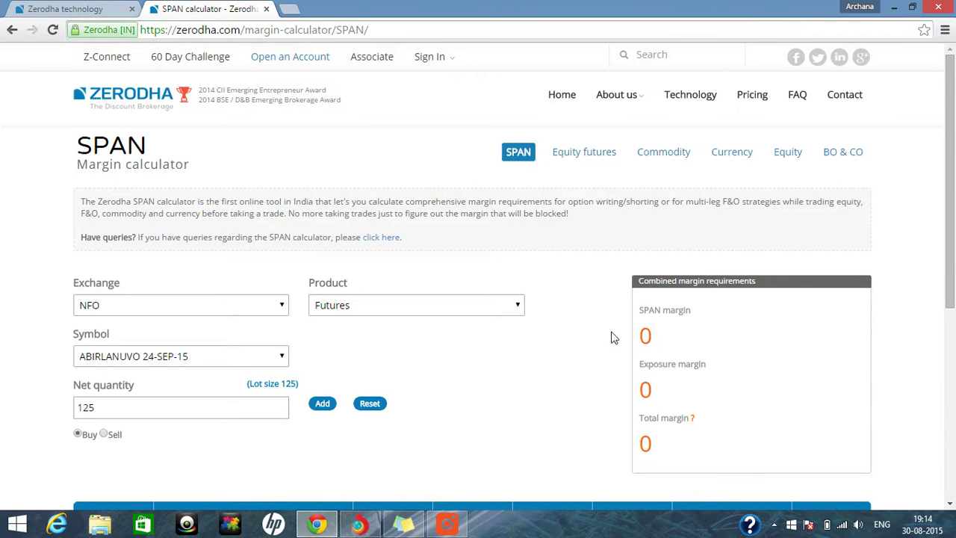
pyautogui.scroll(-2, 440, 352)
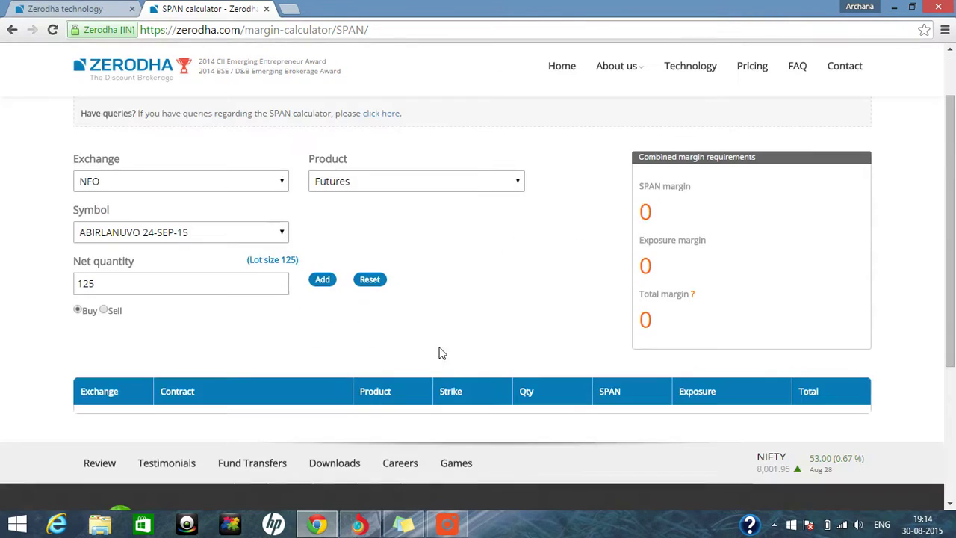
pyautogui.click(284, 183)
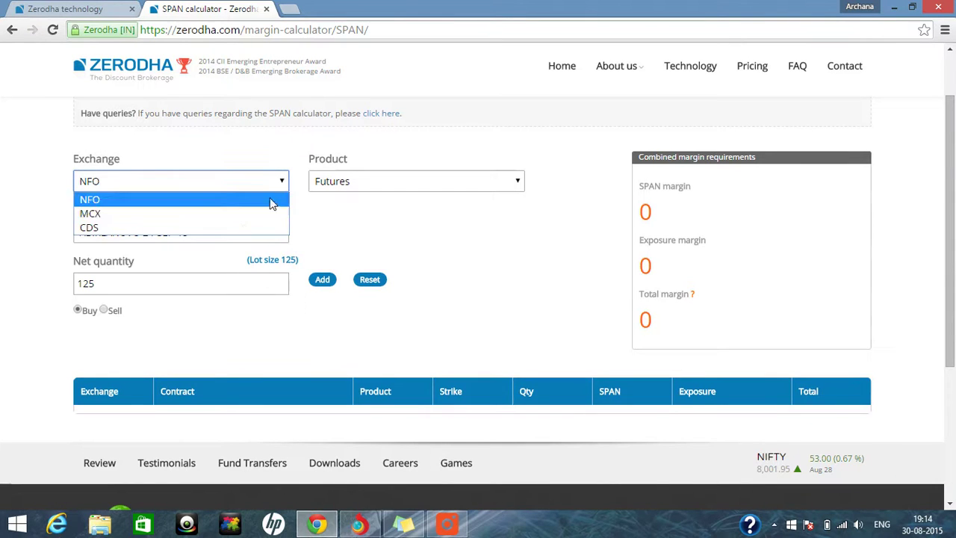
pyautogui.click(180, 202)
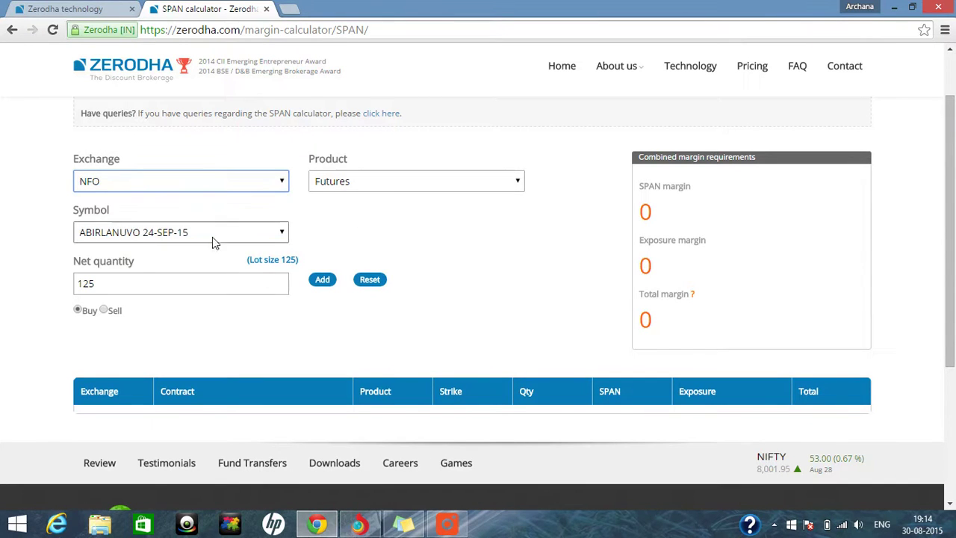
pyautogui.click(284, 234)
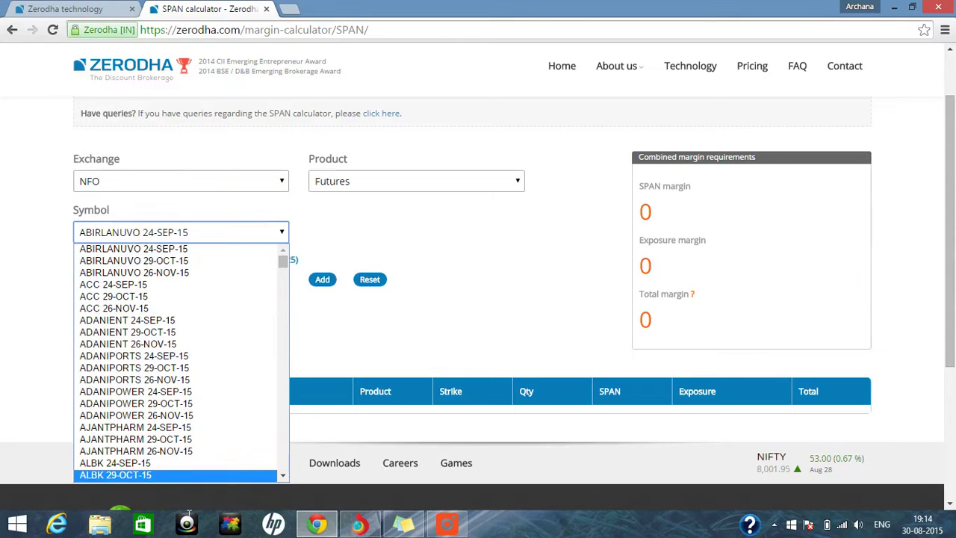
pyautogui.click(183, 368)
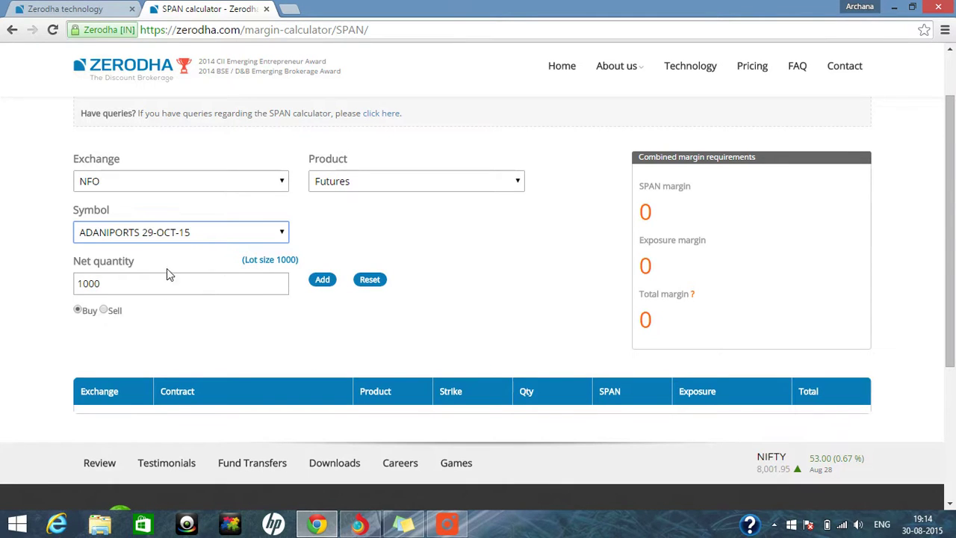
pyautogui.click(327, 282)
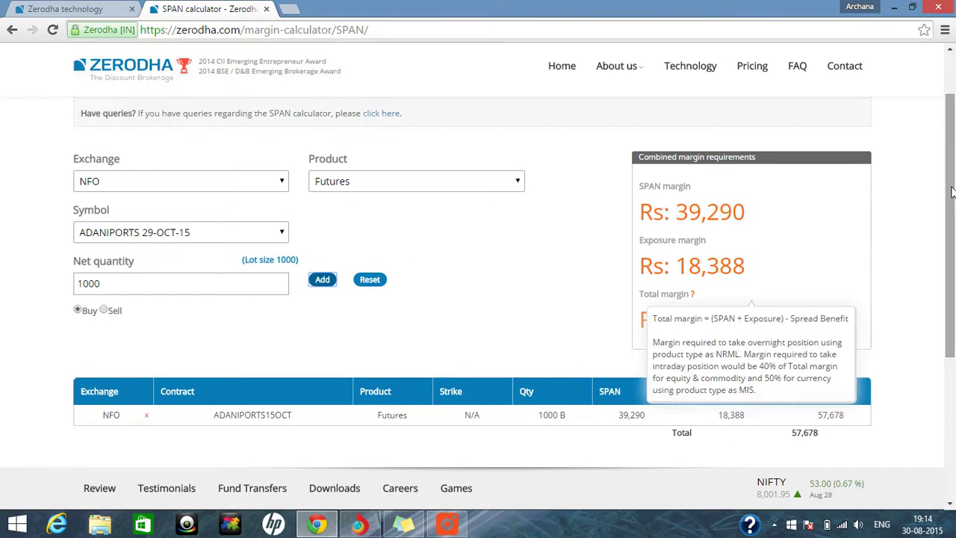
pyautogui.moveTo(951, 192); pyautogui.dragTo(954, 215)
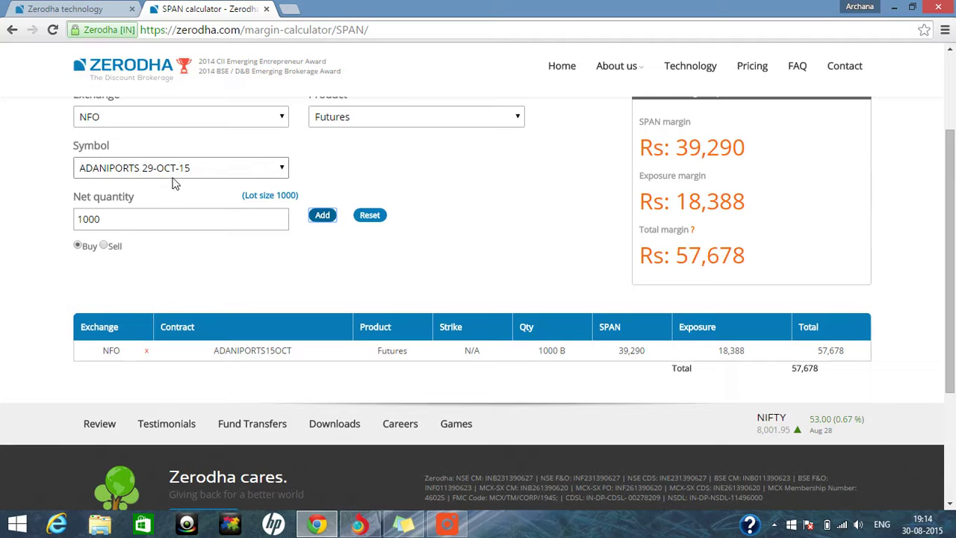
# Add a sell leg of 1600 ADANIPORTS 26-NOV-15 futures, cutting total margin to Rs 56,936
pyautogui.click(282, 169)
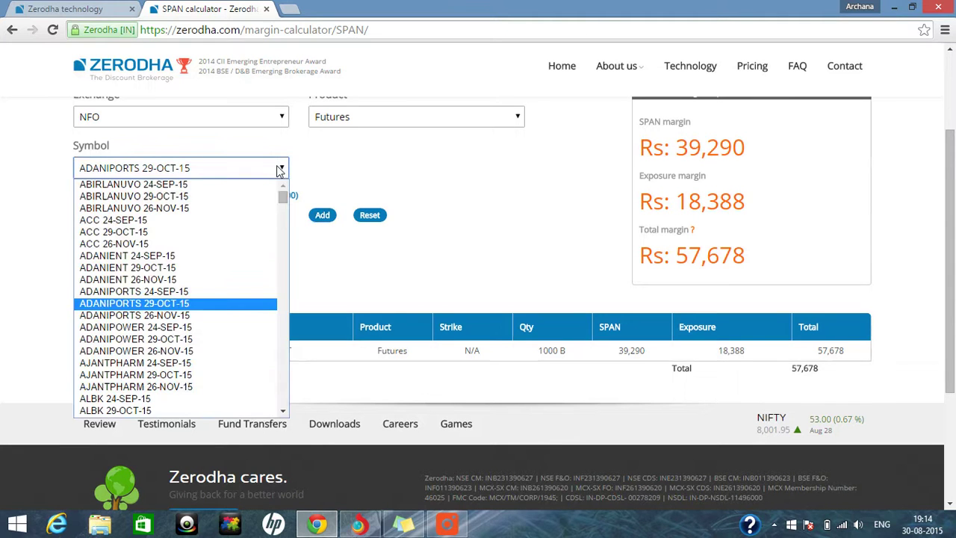
pyautogui.click(184, 315)
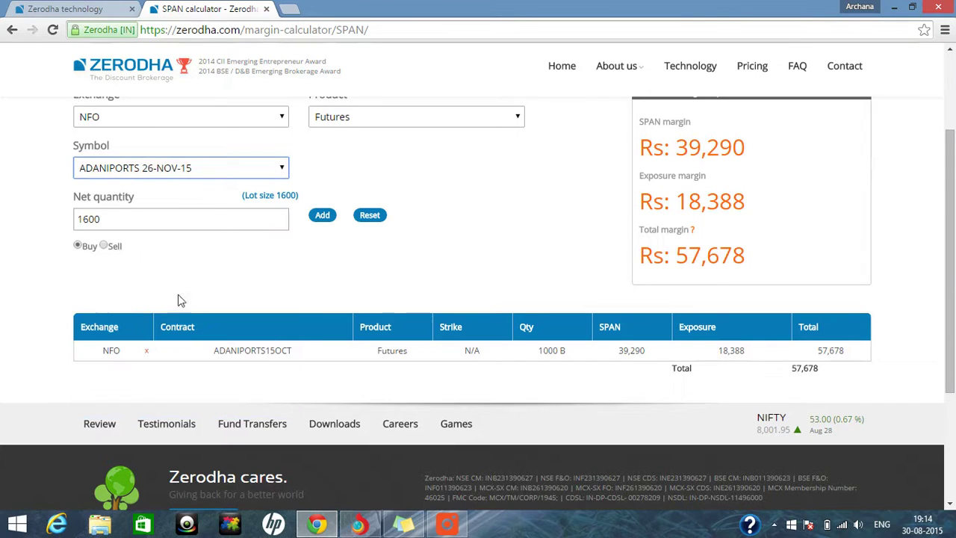
pyautogui.click(105, 247)
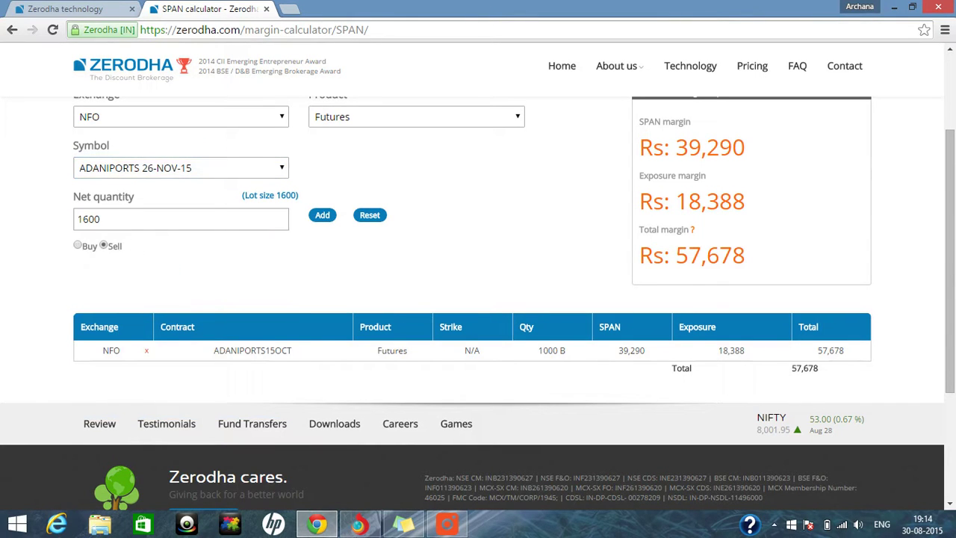
pyautogui.click(326, 217)
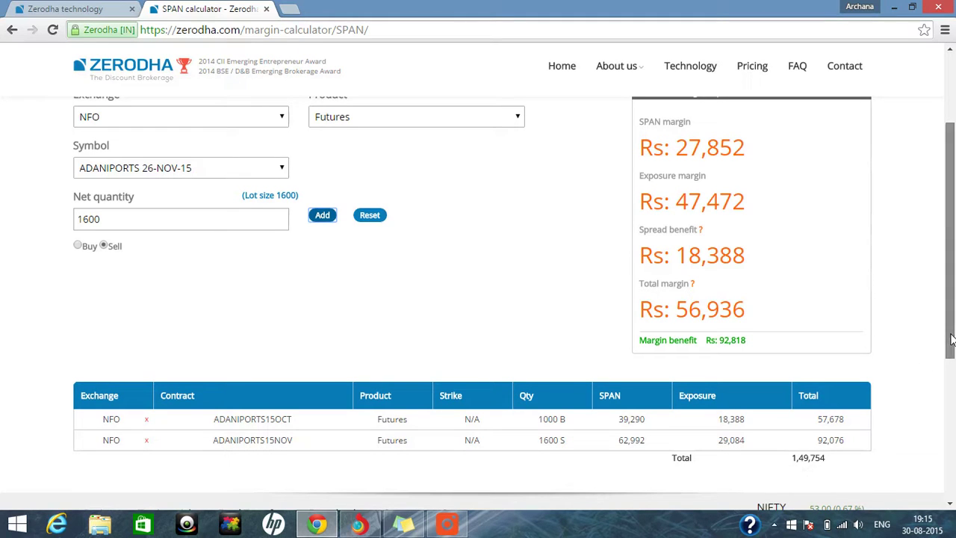
pyautogui.moveTo(951, 340)
pyautogui.mouseDown()
pyautogui.moveTo(951, 359)
pyautogui.moveTo(951, 343)
pyautogui.mouseUp()
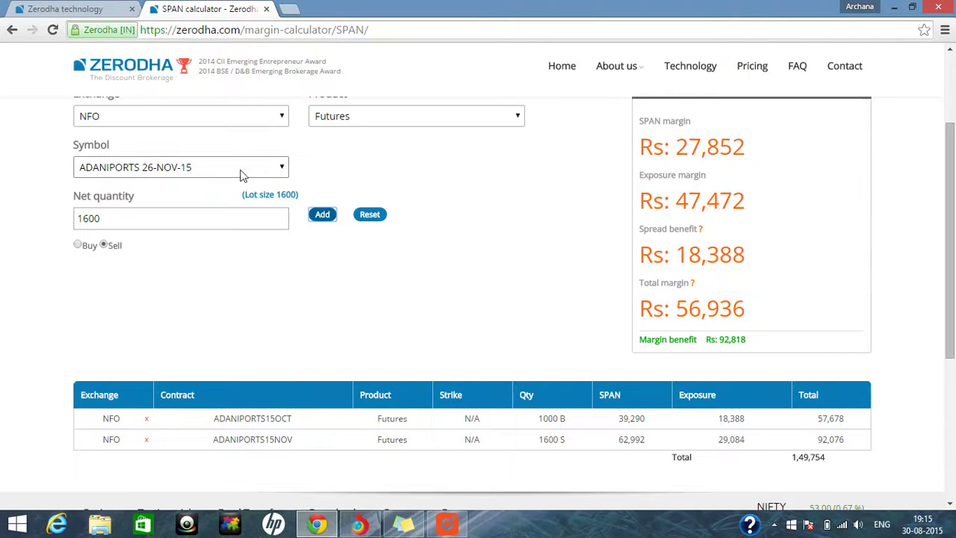
# Add a third leg: buy 1000 ADANIPORTS 24-SEP-15 futures
pyautogui.click(278, 168)
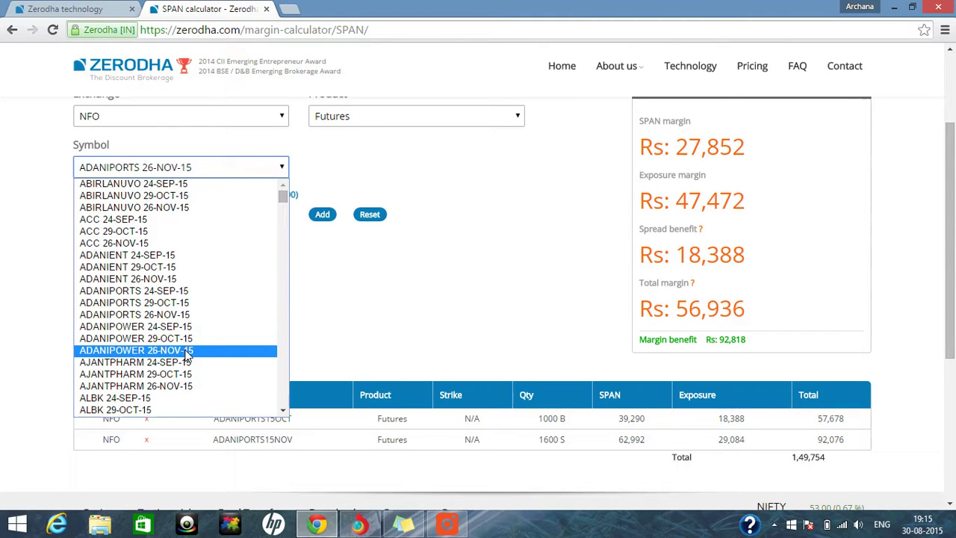
pyautogui.click(177, 290)
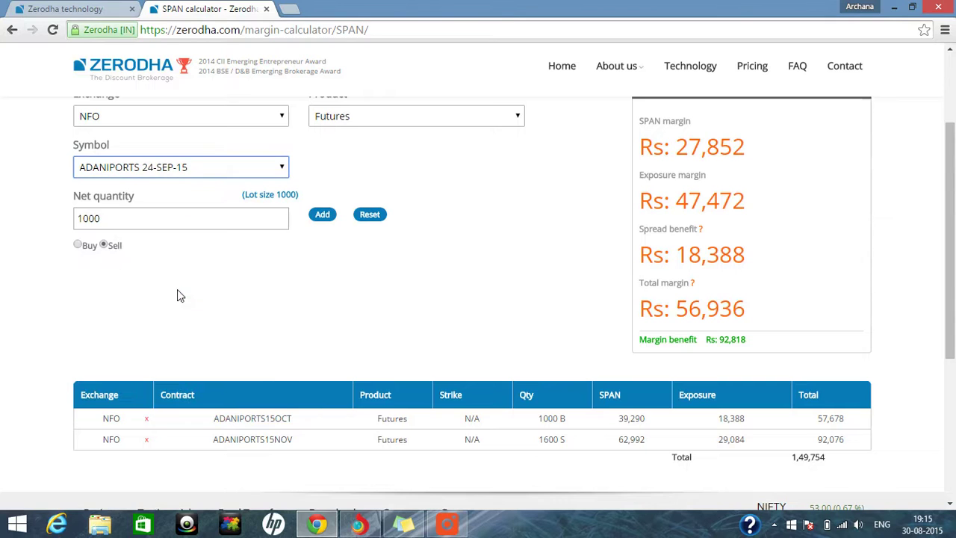
pyautogui.click(77, 246)
pyautogui.click(322, 216)
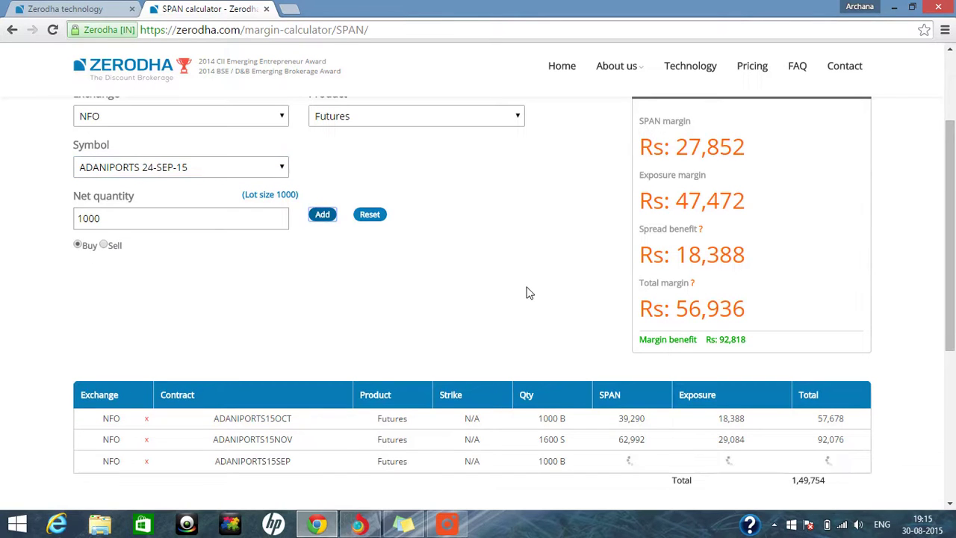